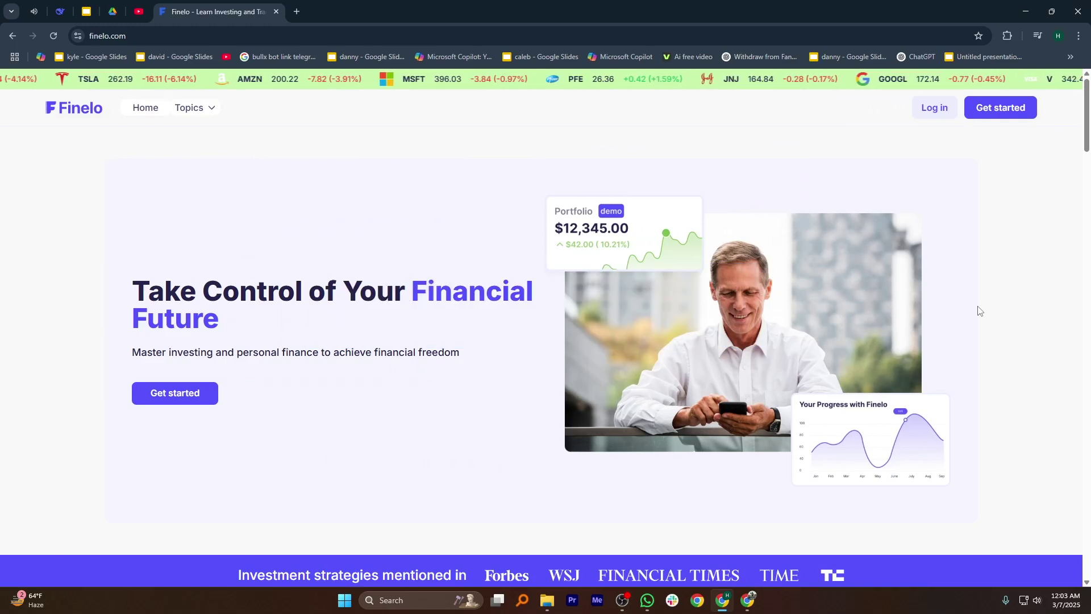
pyautogui.scroll(-1, 980, 311)
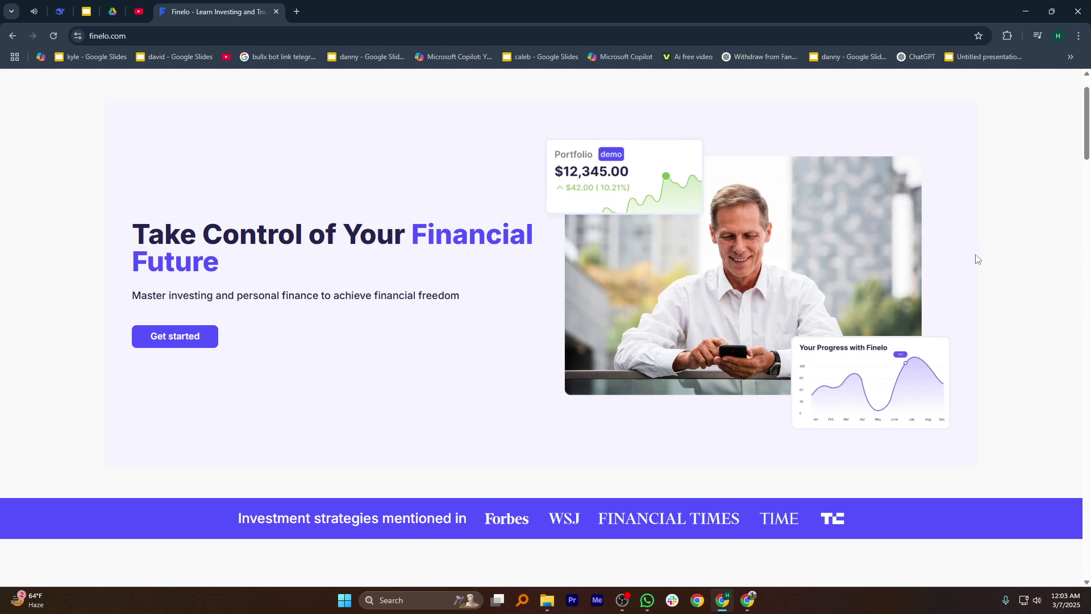
pyautogui.scroll(-1, 977, 259)
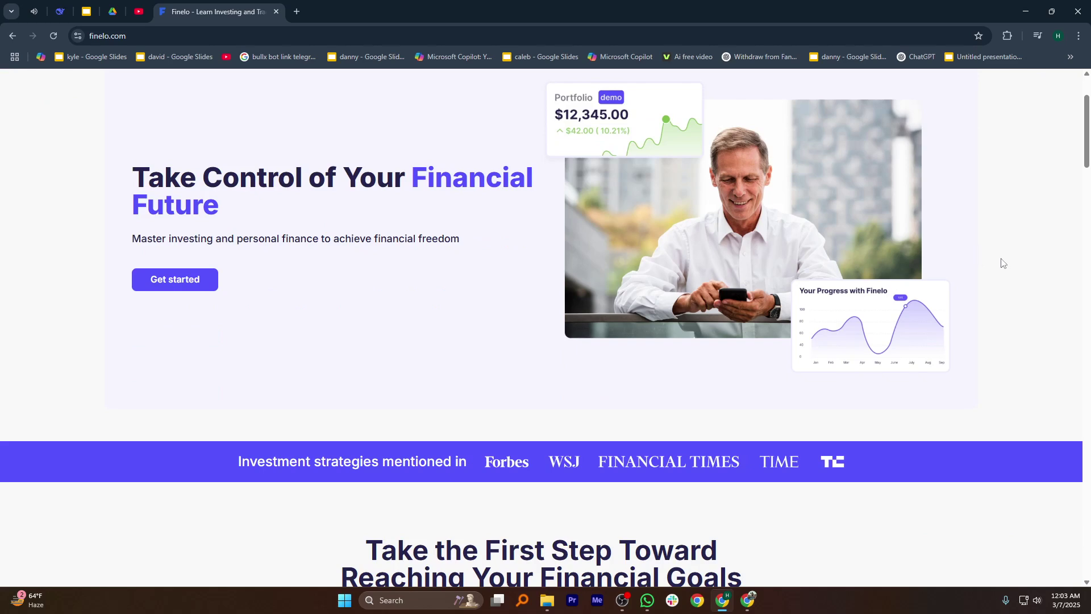
pyautogui.scroll(-1, 1002, 263)
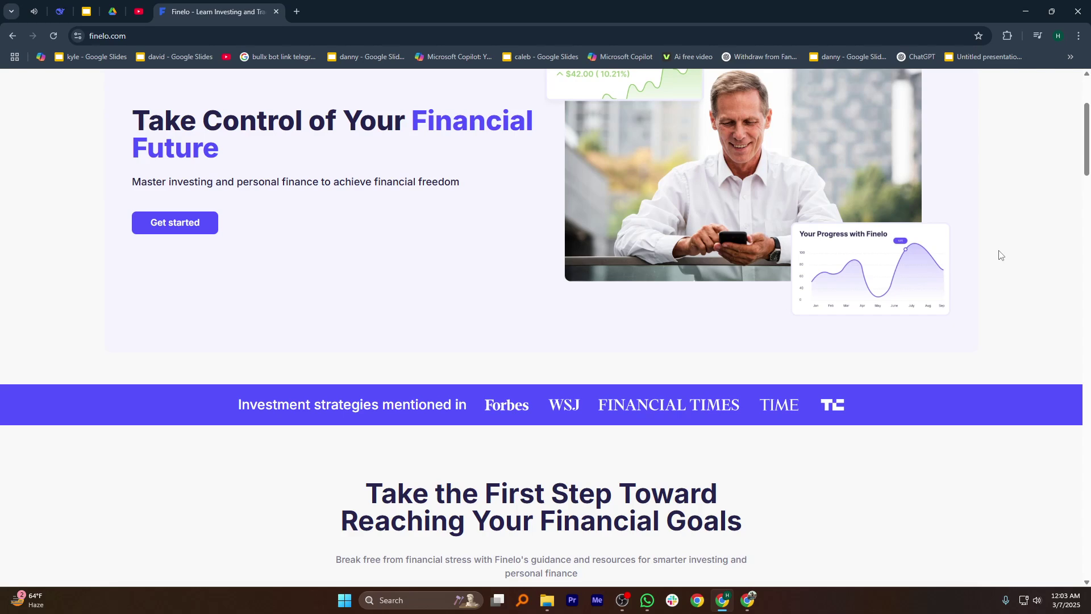
pyautogui.scroll(-1, 1000, 253)
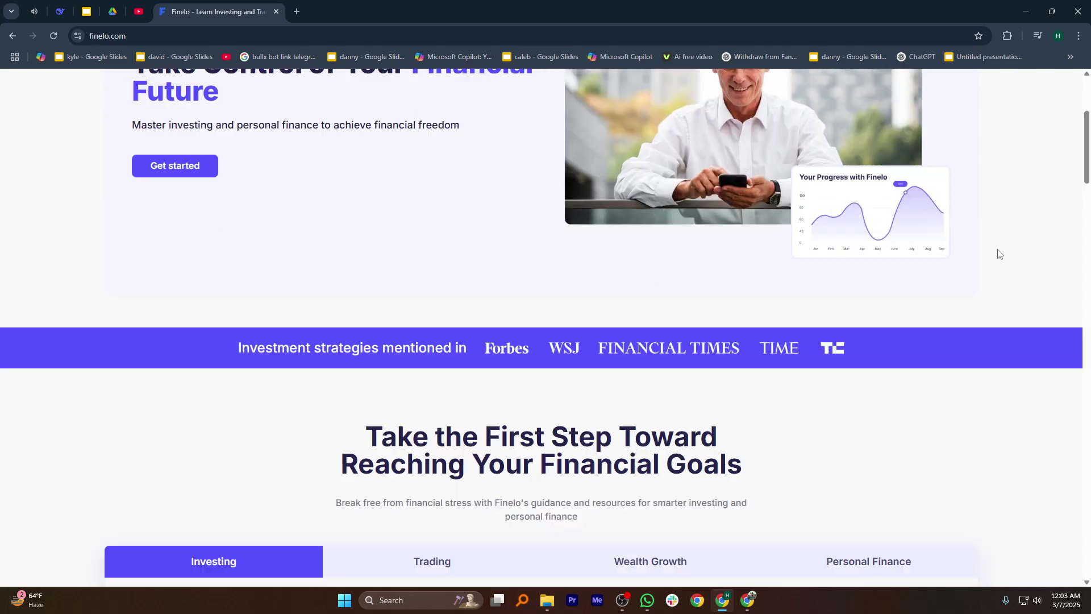
pyautogui.scroll(-1, 999, 253)
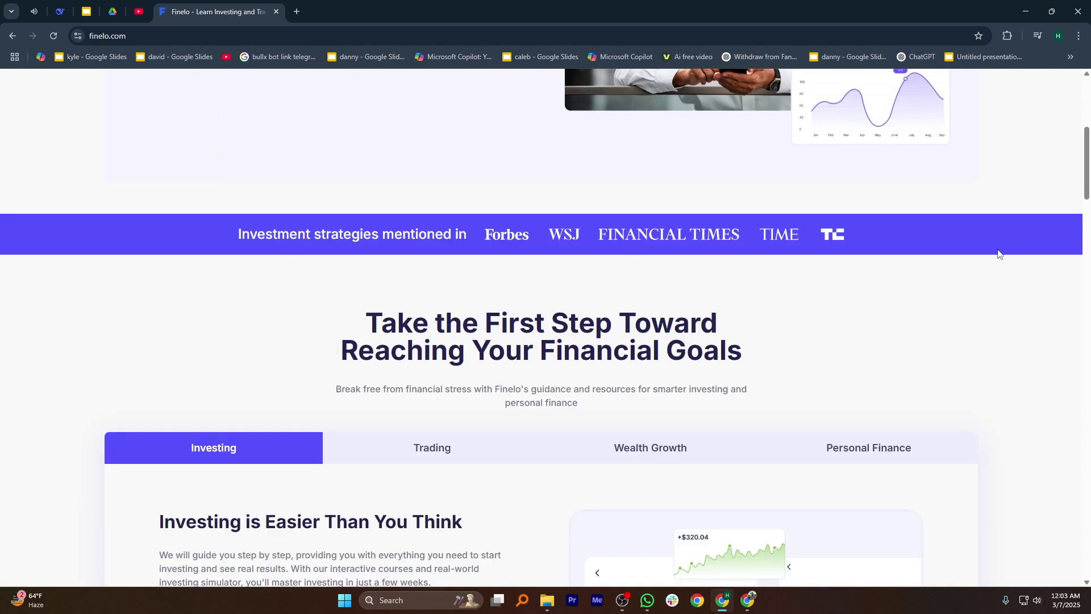
pyautogui.scroll(-1, 1000, 254)
pyautogui.scroll(-1, 999, 253)
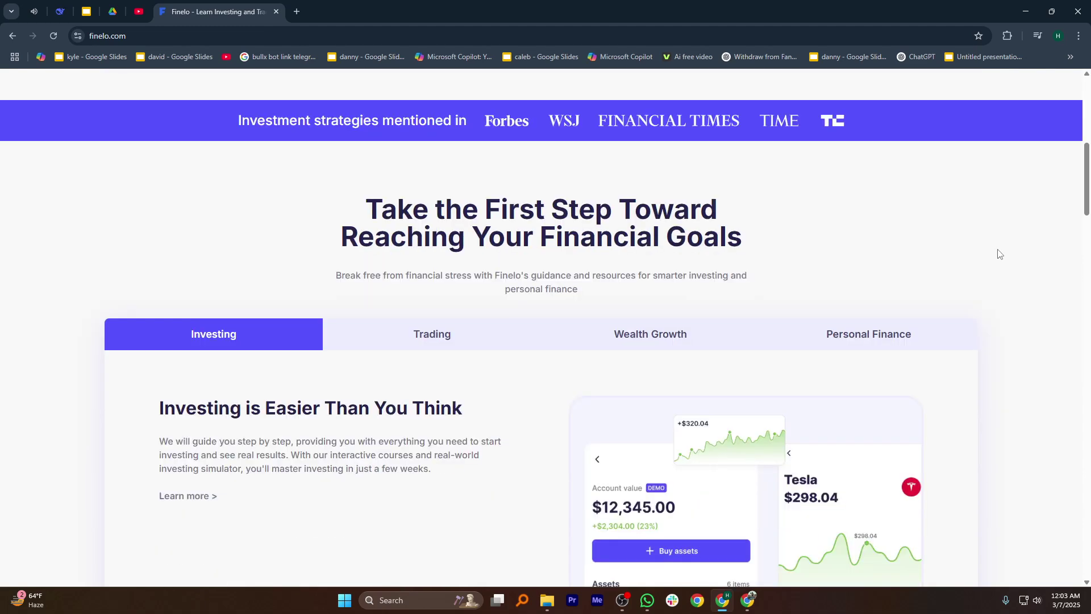
pyautogui.scroll(-1, 999, 254)
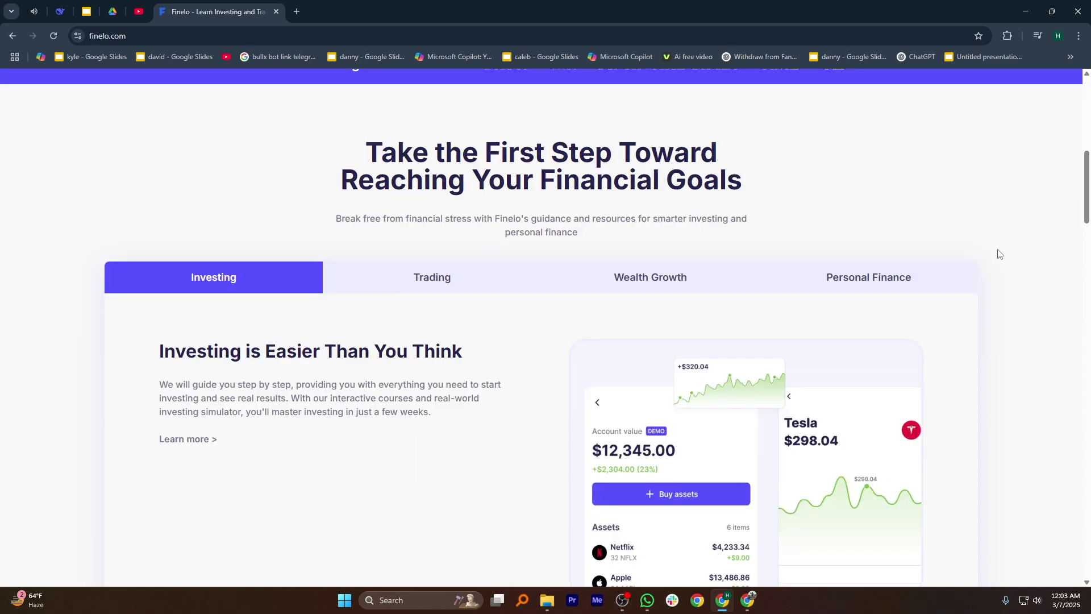
pyautogui.scroll(-1, 999, 254)
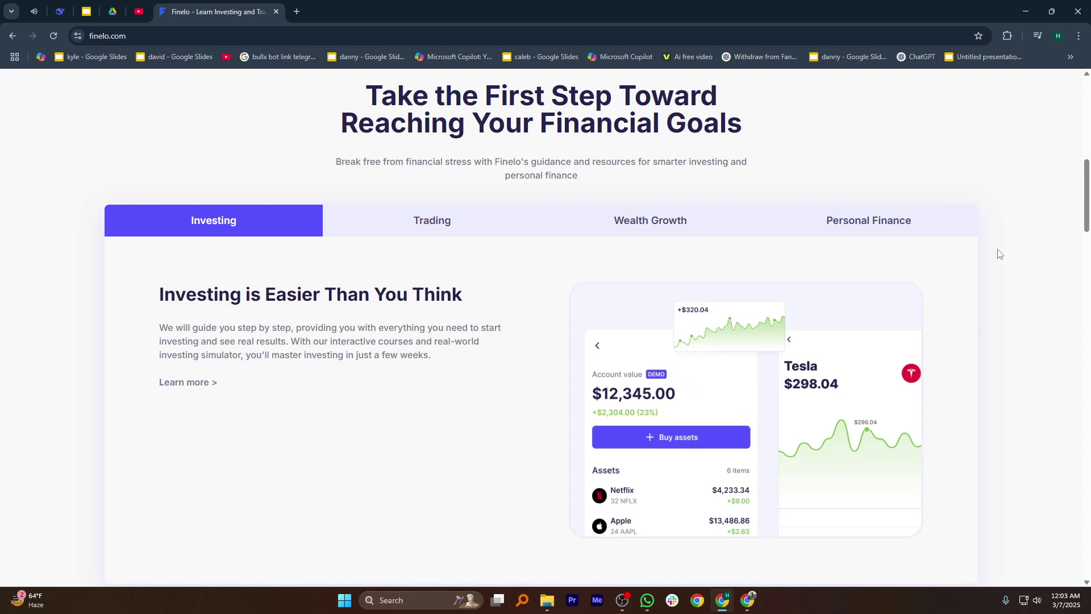
pyautogui.scroll(-1, 1000, 253)
pyautogui.scroll(-1, 999, 253)
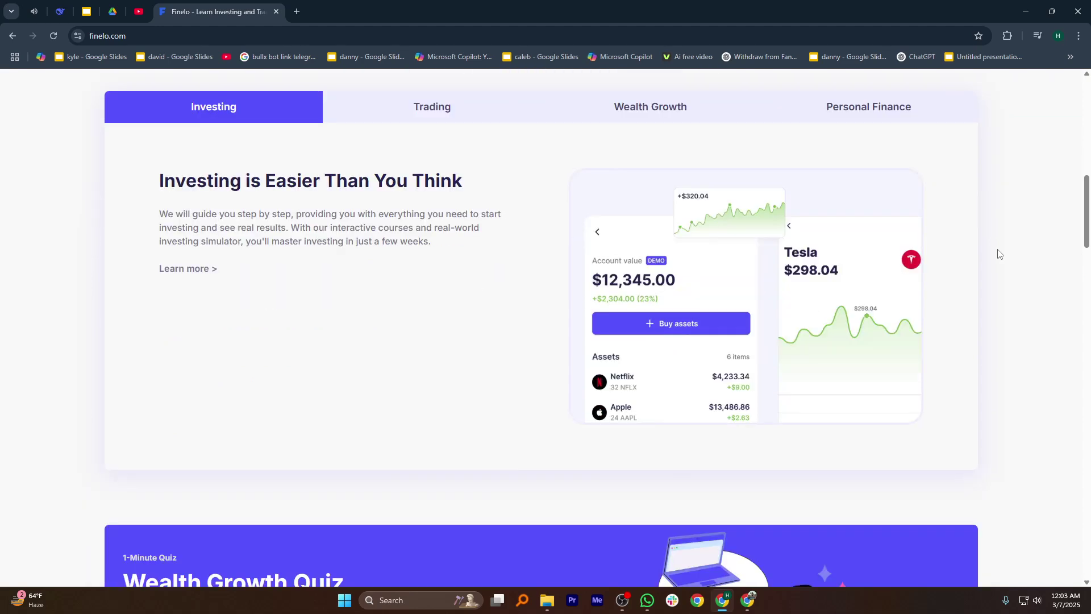
pyautogui.scroll(-1, 998, 253)
pyautogui.scroll(-1, 998, 253)
pyautogui.scroll(-1, 999, 253)
pyautogui.scroll(-1, 999, 253)
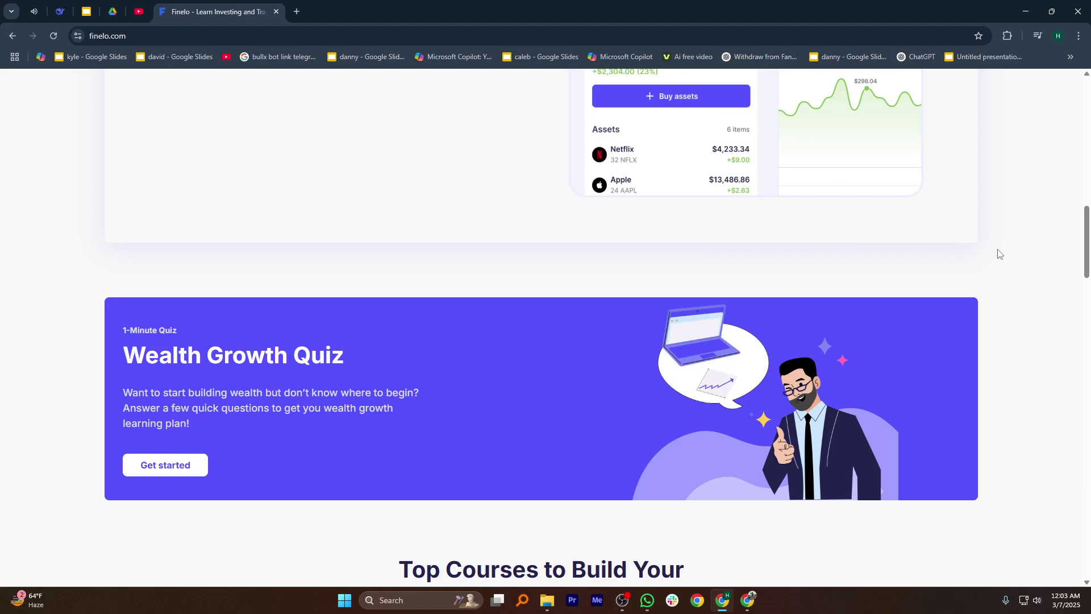
pyautogui.scroll(-2, 1000, 254)
pyautogui.scroll(-2, 1000, 255)
pyautogui.scroll(-2, 1000, 254)
pyautogui.scroll(-2, 1000, 254)
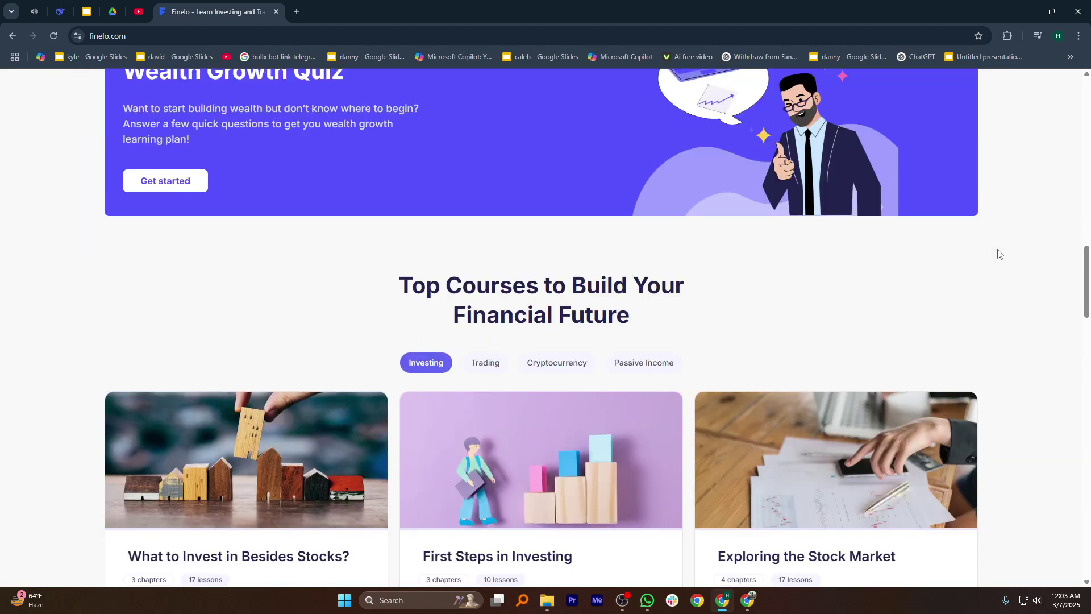
pyautogui.scroll(-2, 1000, 254)
pyautogui.scroll(-2, 1000, 254)
pyautogui.scroll(-2, 1000, 254)
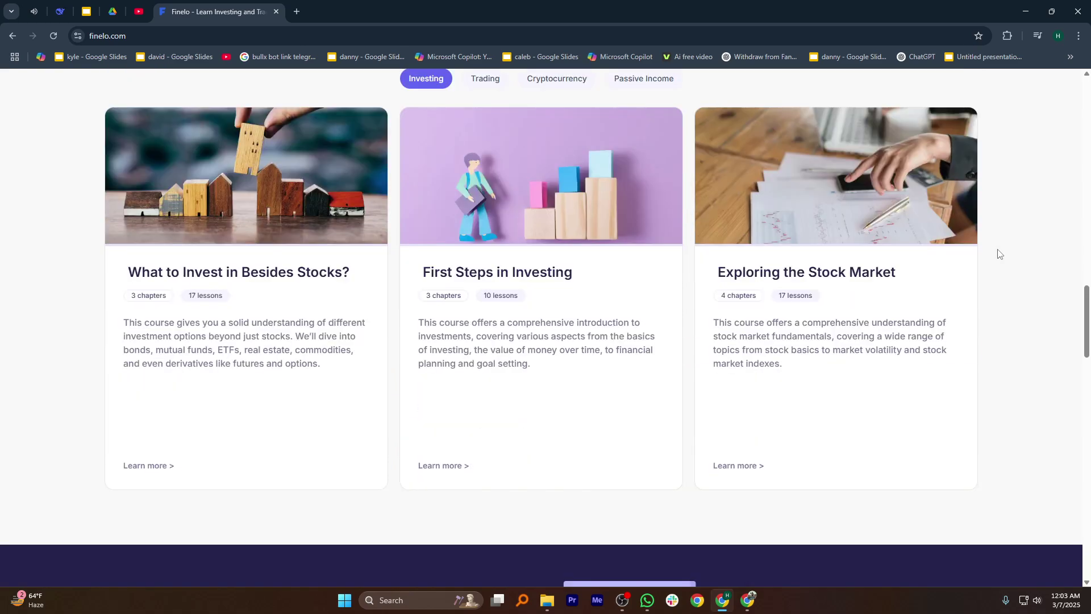